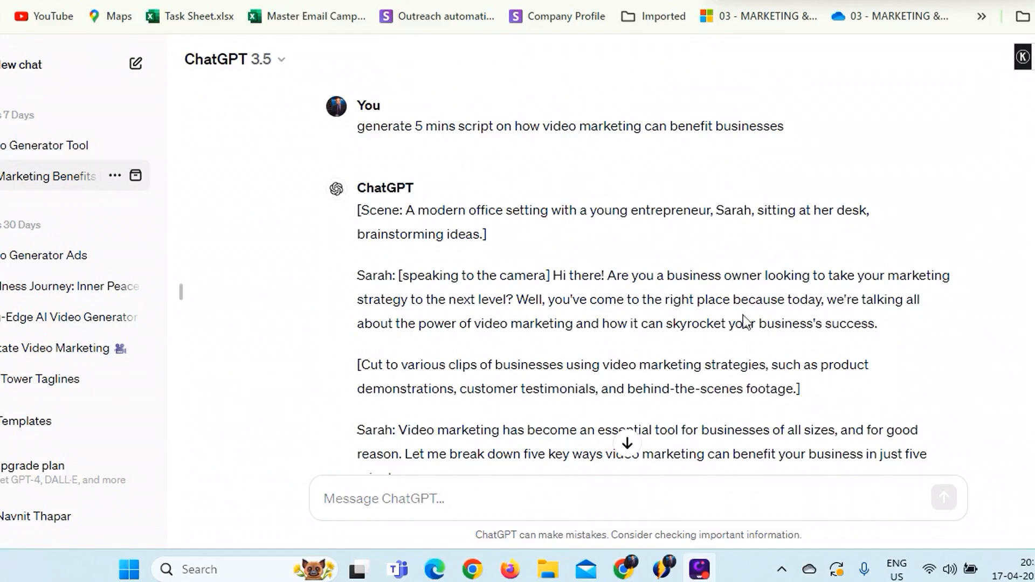
Step: Read through the ChatGPT script on how video marketing can benefit businesses
scroll(560, 267, down, 5)
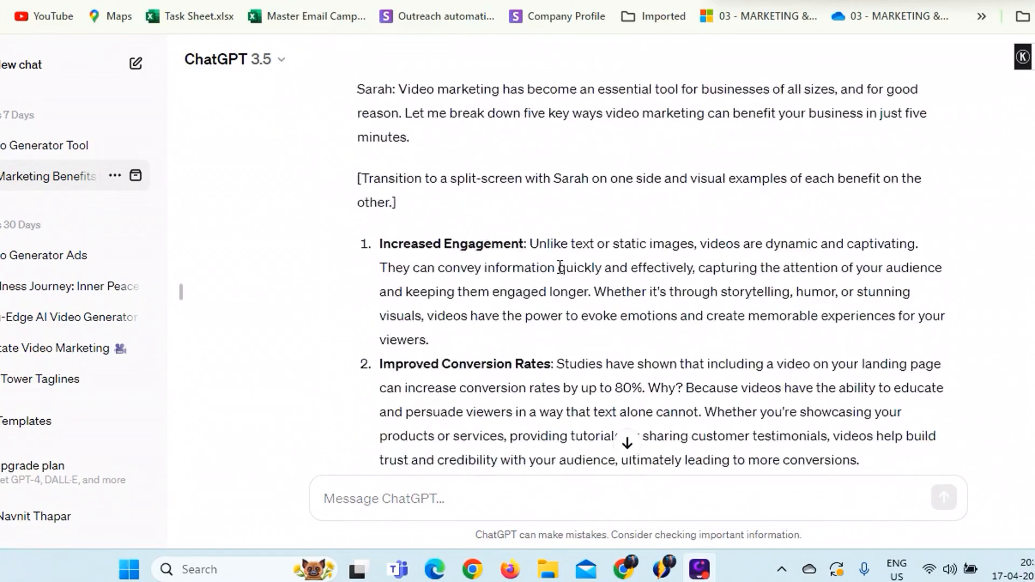
scroll(559, 268, up, 5)
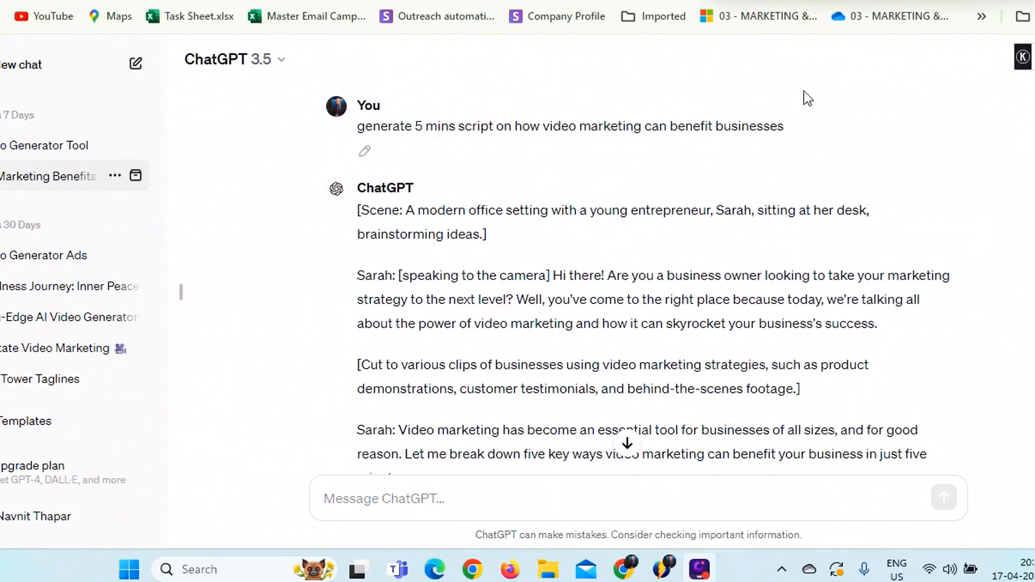
Step: Switch to the Renderforest animation video templates and start creating a video from the Explainer Video Toolkit
key(ctrl+Tab)
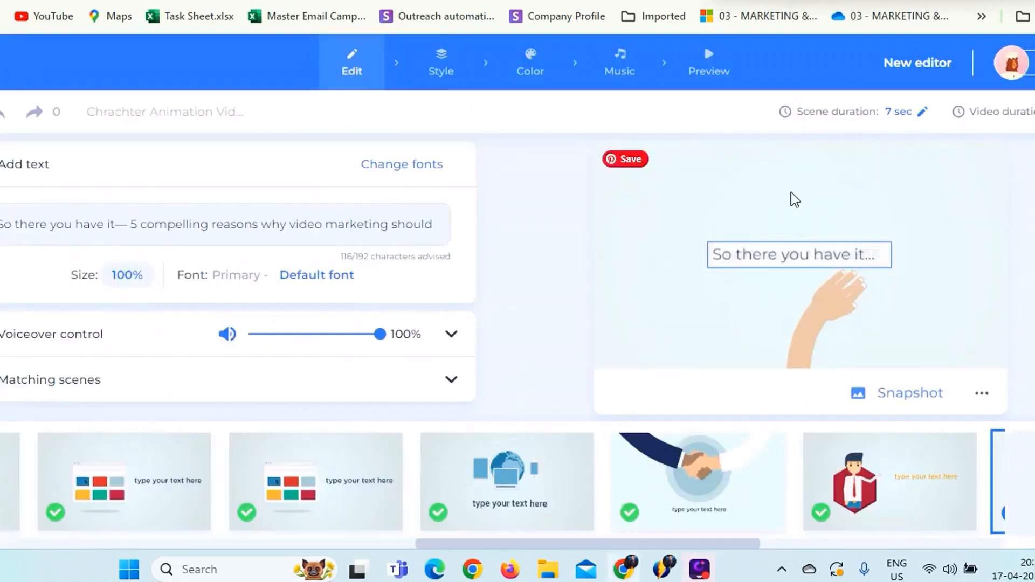
key(ctrl+Tab)
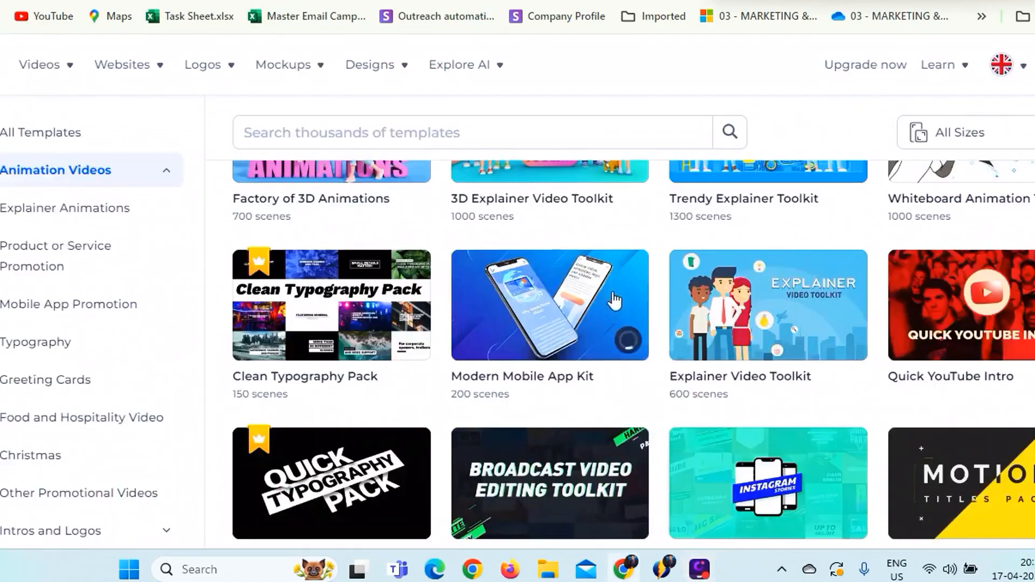
scroll(614, 299, up, 4)
scroll(626, 315, down, 1)
scroll(637, 324, down, 3)
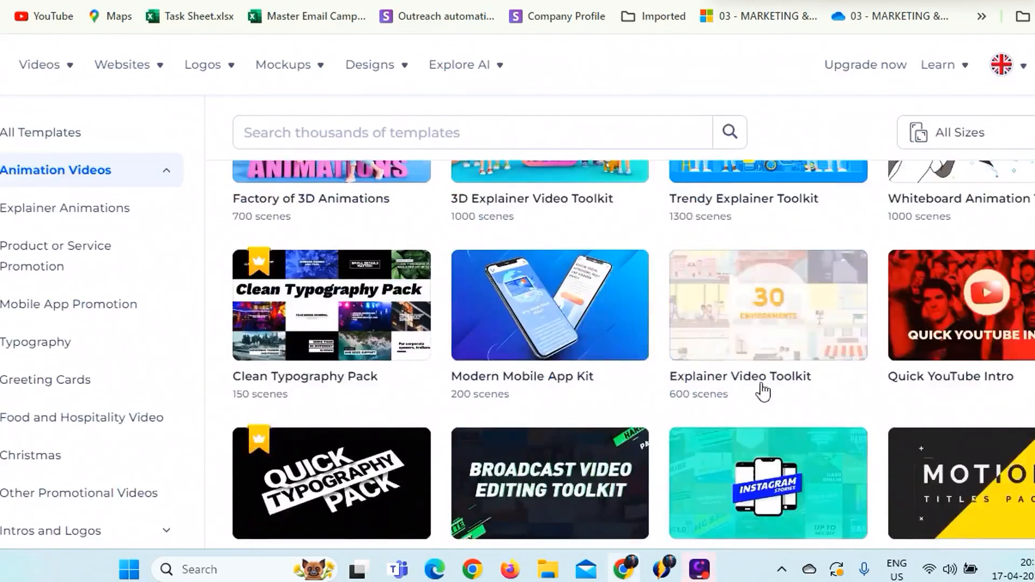
click(782, 319)
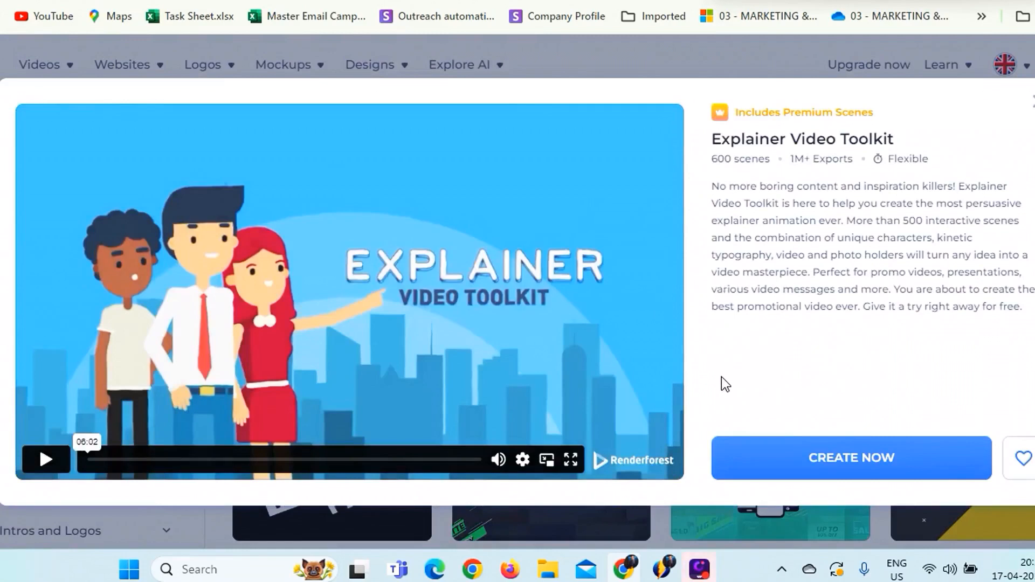
click(839, 455)
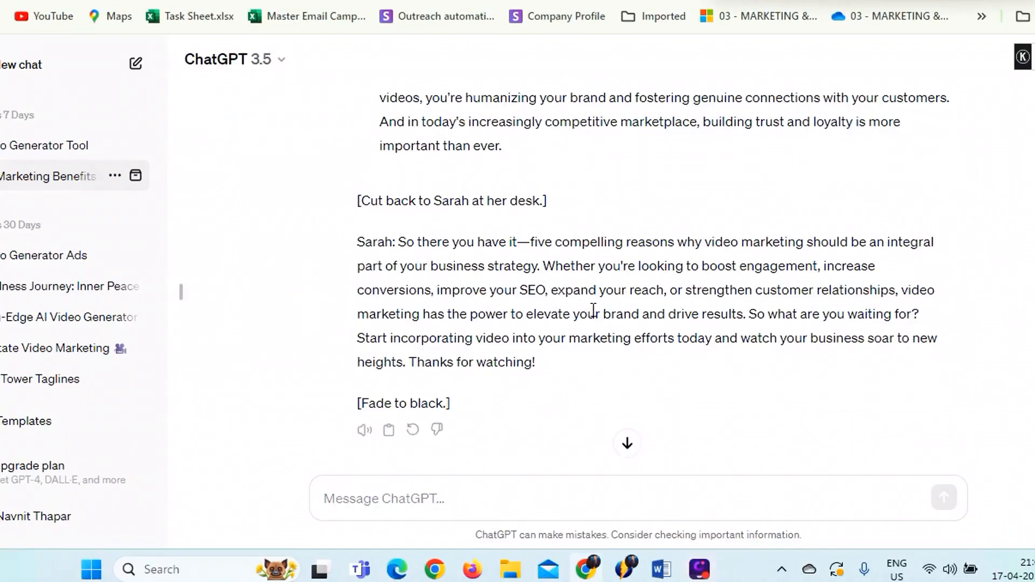
Step: Review the end of the ChatGPT script, try the Type your story option by pasting the script and splitting it into scenes, and dismiss the dialog
scroll(593, 310, up, 5)
scroll(593, 310, down, 5)
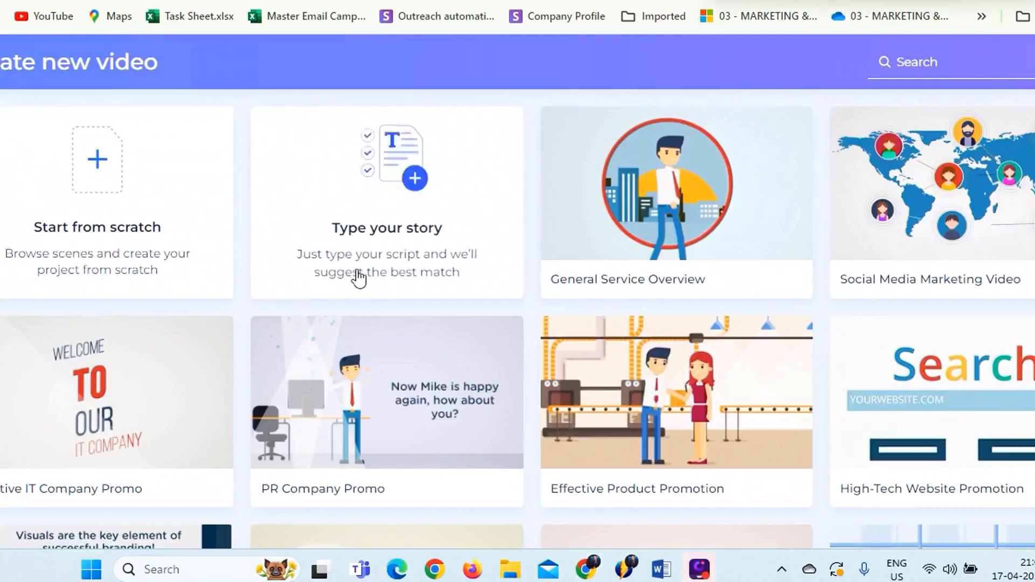
click(398, 148)
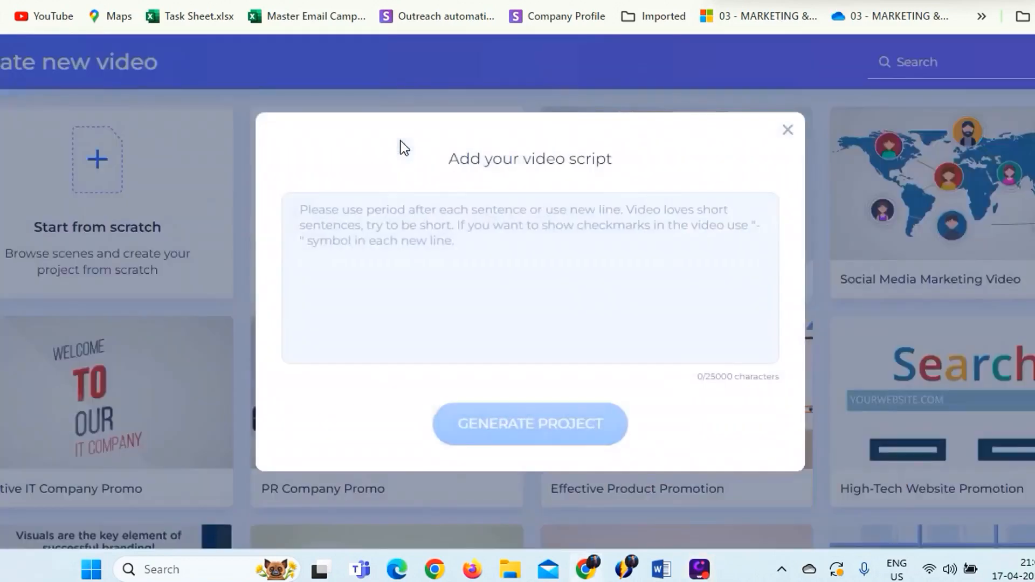
click(442, 226)
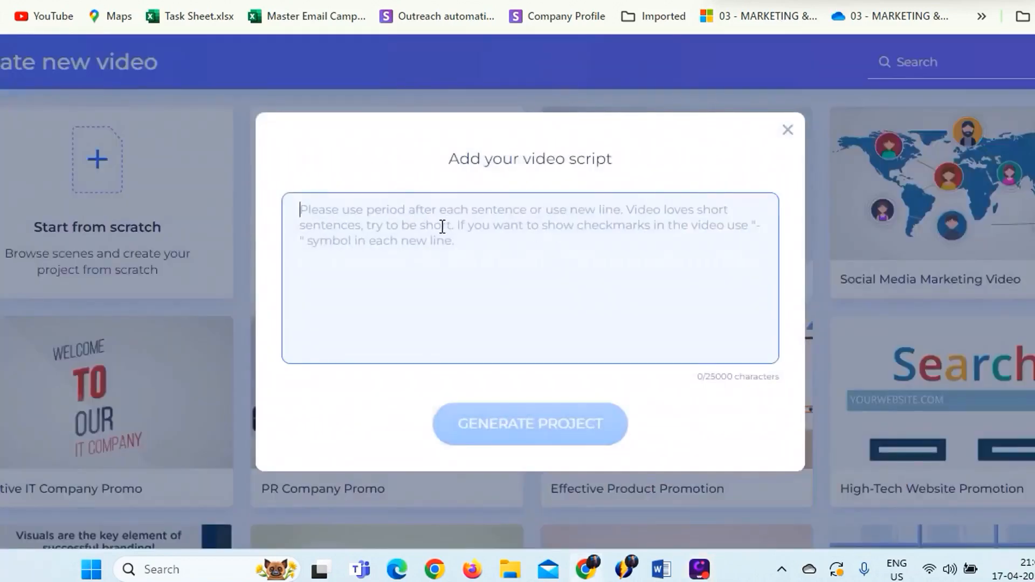
key(ctrl+v)
scroll(557, 291, up, 15)
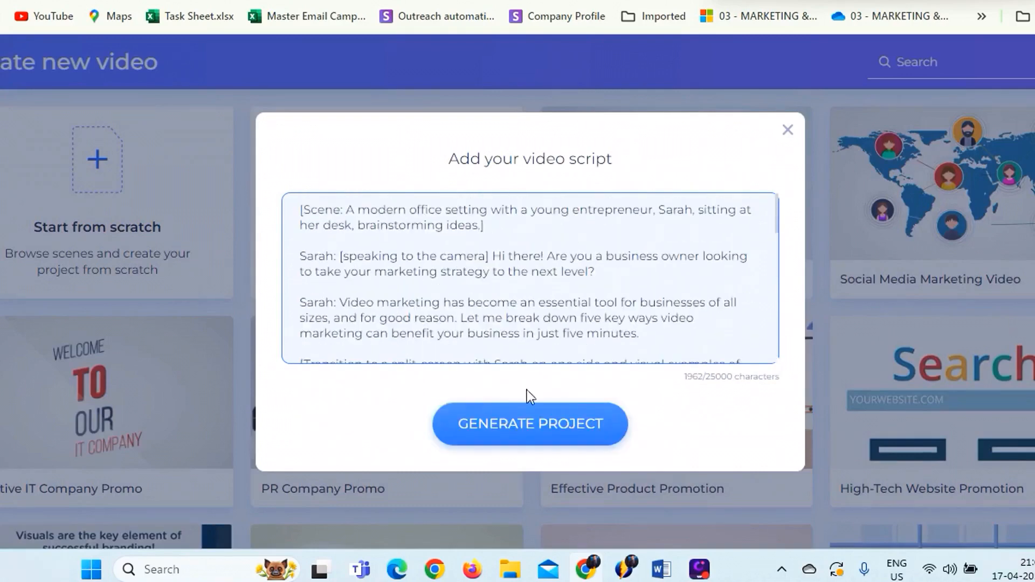
click(532, 433)
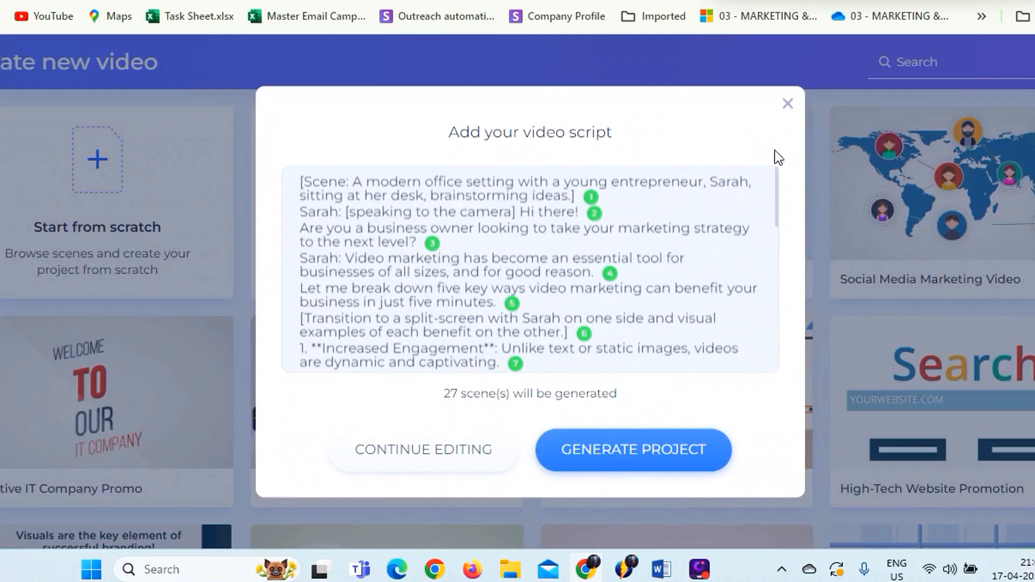
click(789, 106)
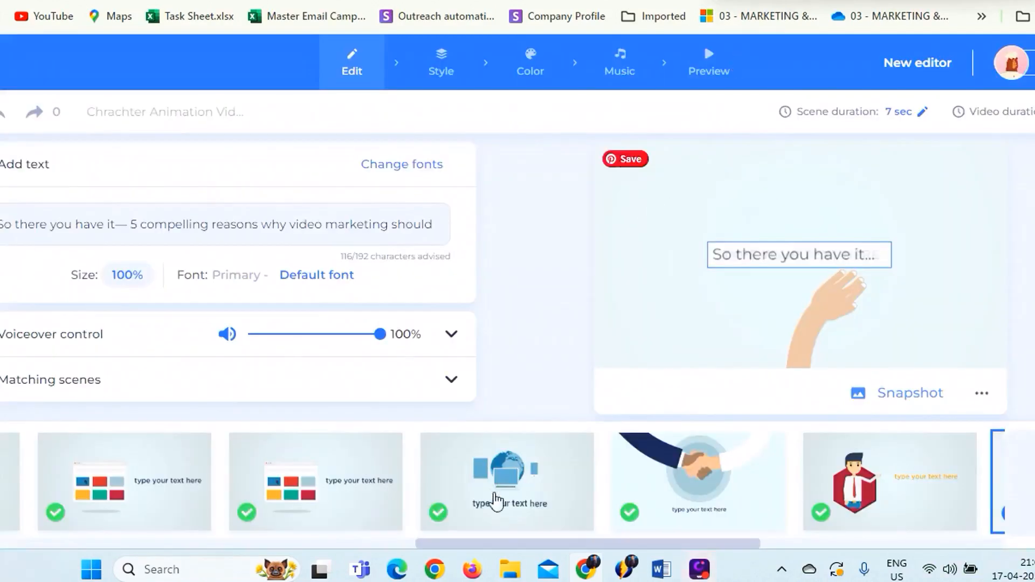
Step: Browse the scenes of the existing character animation project and inspect scene 9, the Enhanced SEO text scene
drag(515, 545, 394, 536)
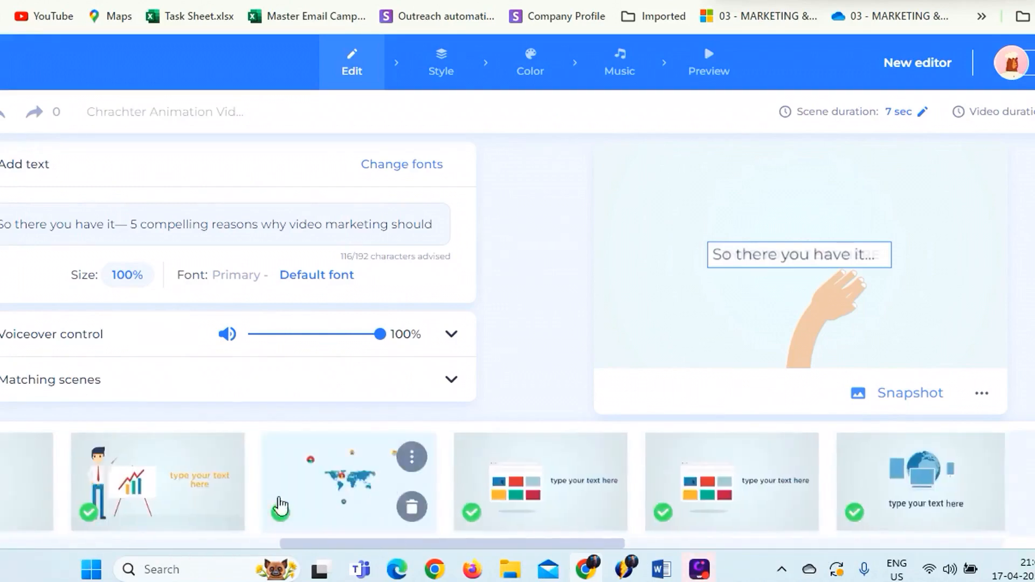
click(323, 493)
click(203, 488)
click(539, 485)
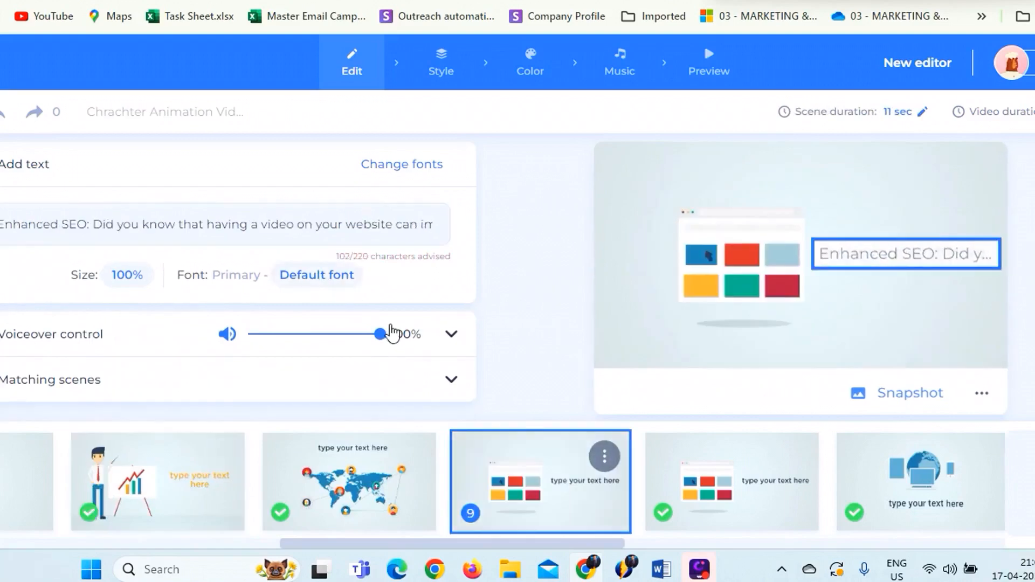
Step: Look through the earlier scenes and examine the text assigned to scenes 7 and 6
drag(358, 542, 131, 545)
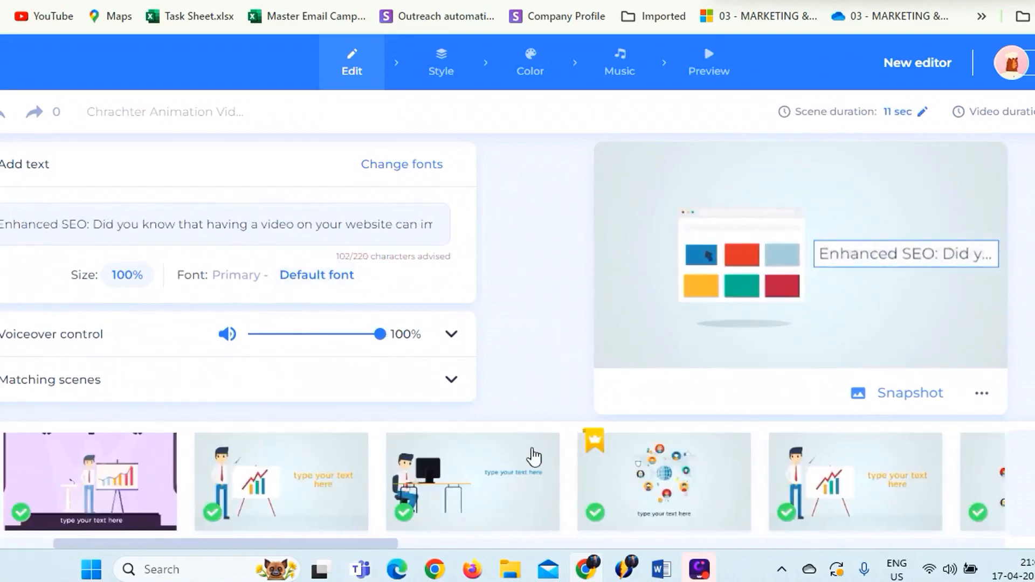
drag(348, 542, 471, 555)
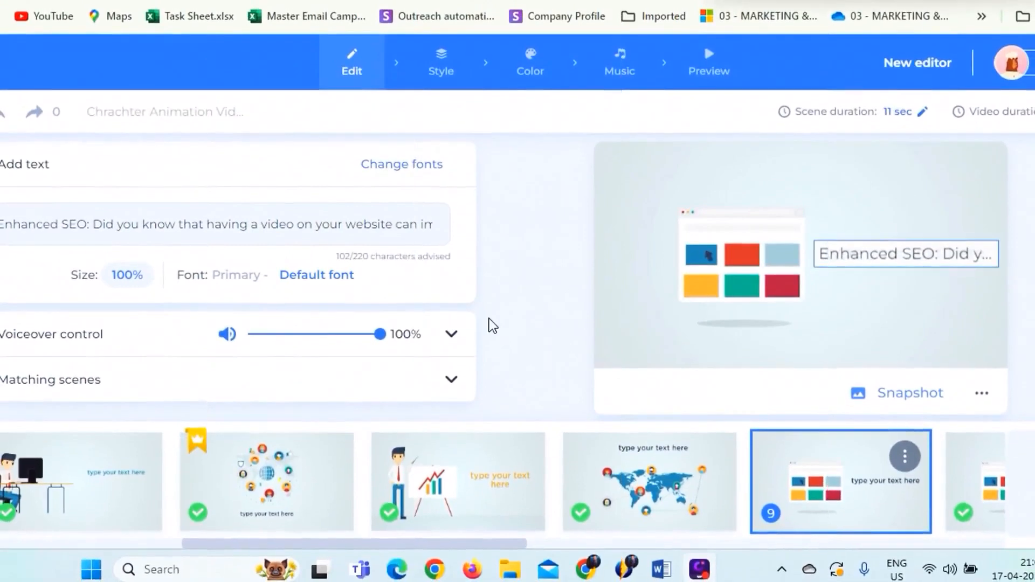
drag(458, 544, 432, 485)
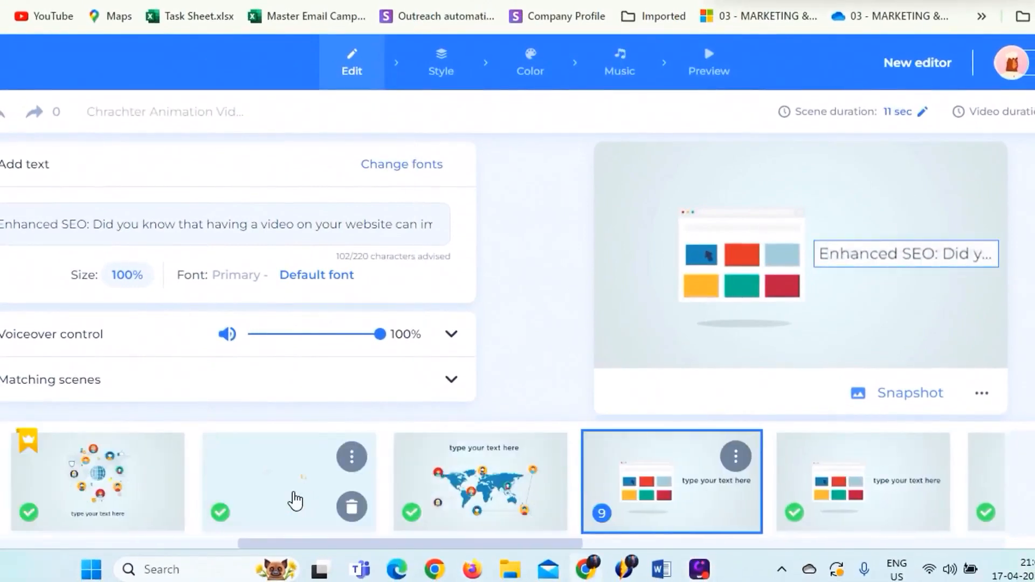
click(329, 450)
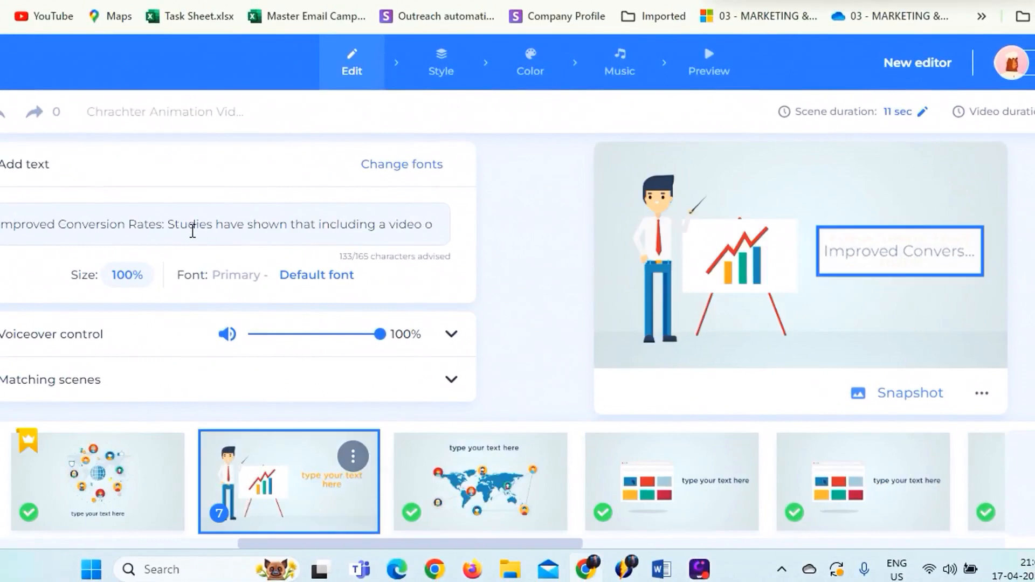
click(163, 224)
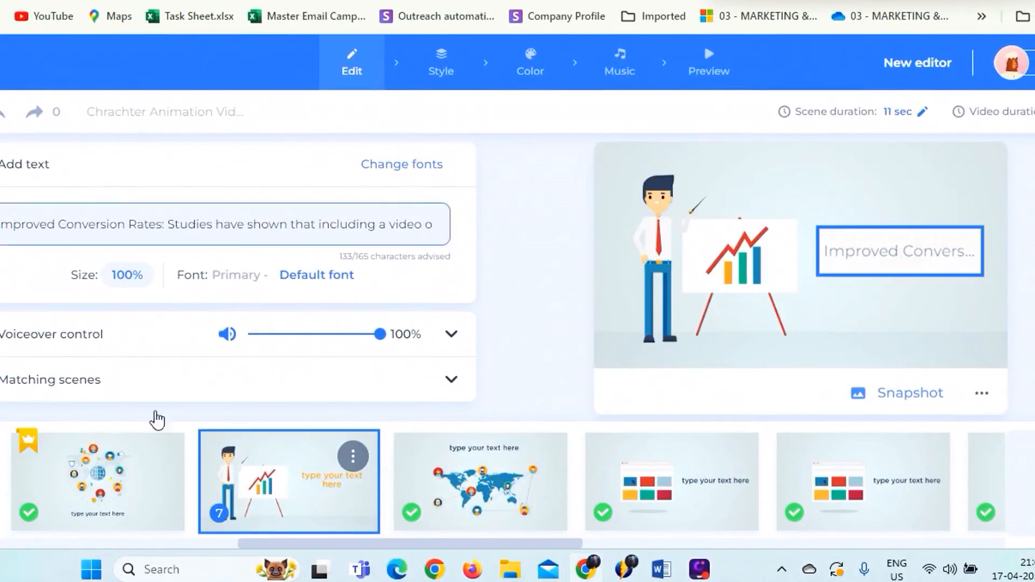
click(108, 480)
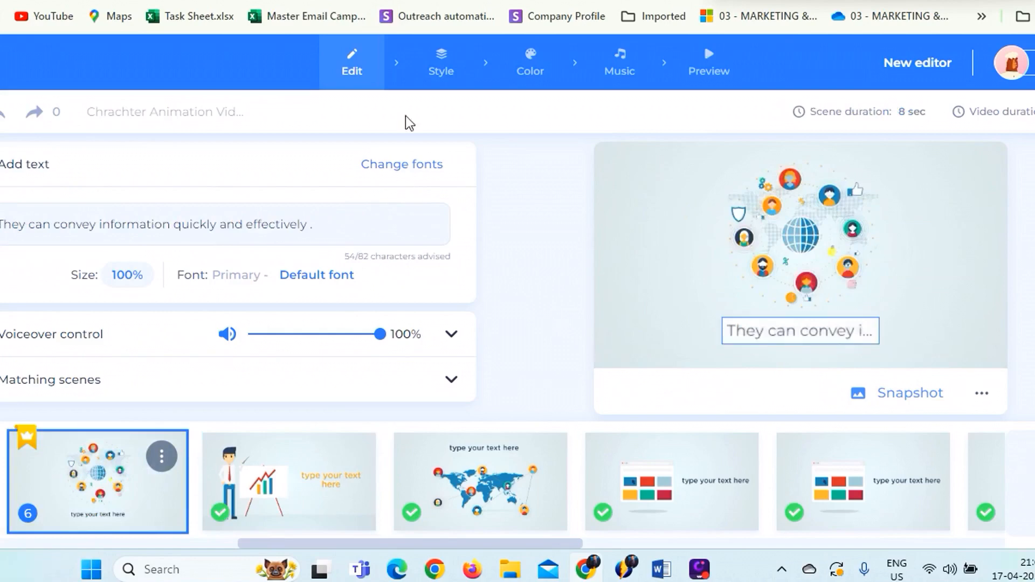
Step: Open the voiceover settings of scene 2 in the music stage and examine the Text to Speech options
click(619, 75)
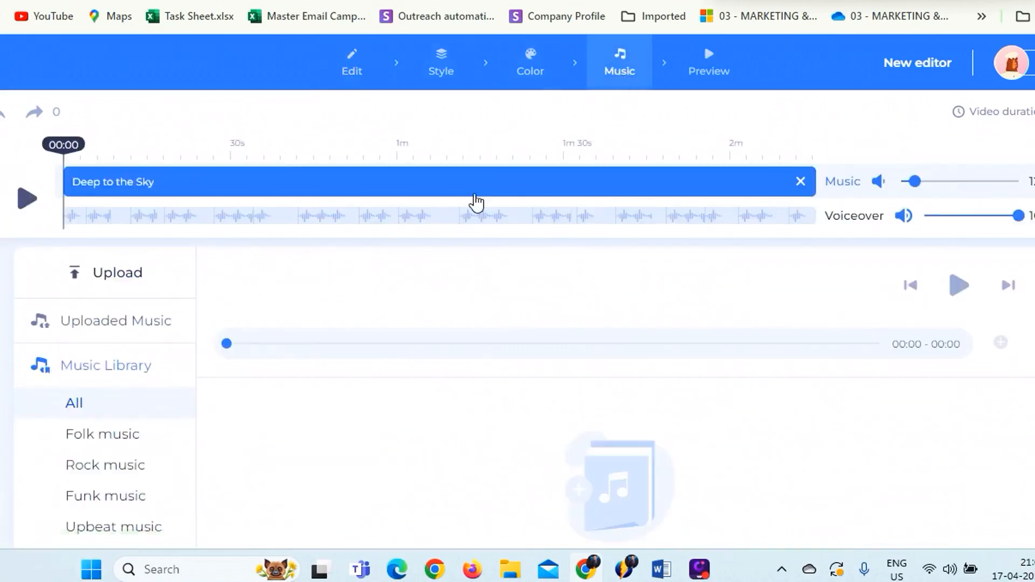
click(102, 217)
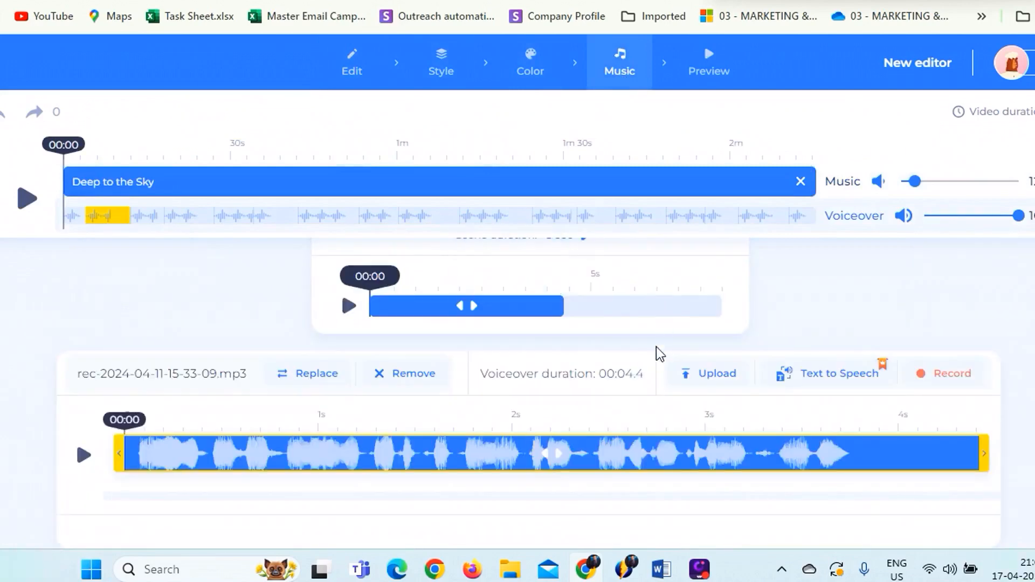
scroll(695, 389, up, 3)
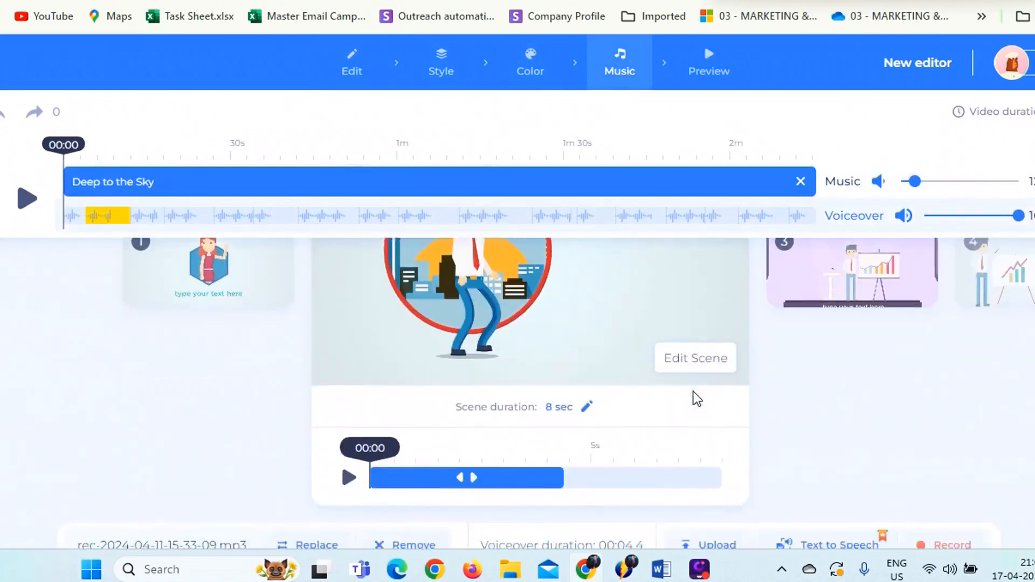
scroll(753, 370, down, 1)
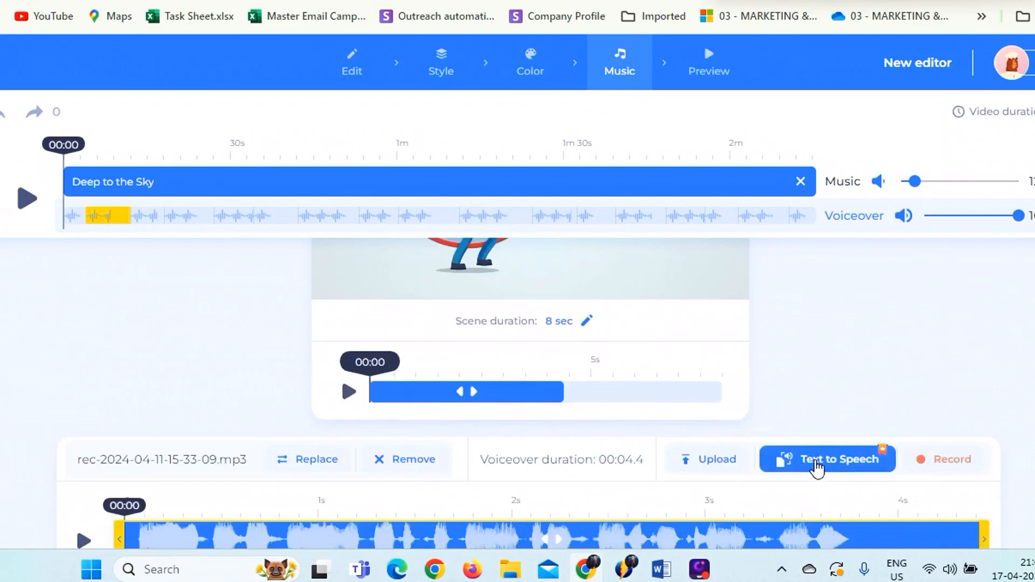
click(816, 468)
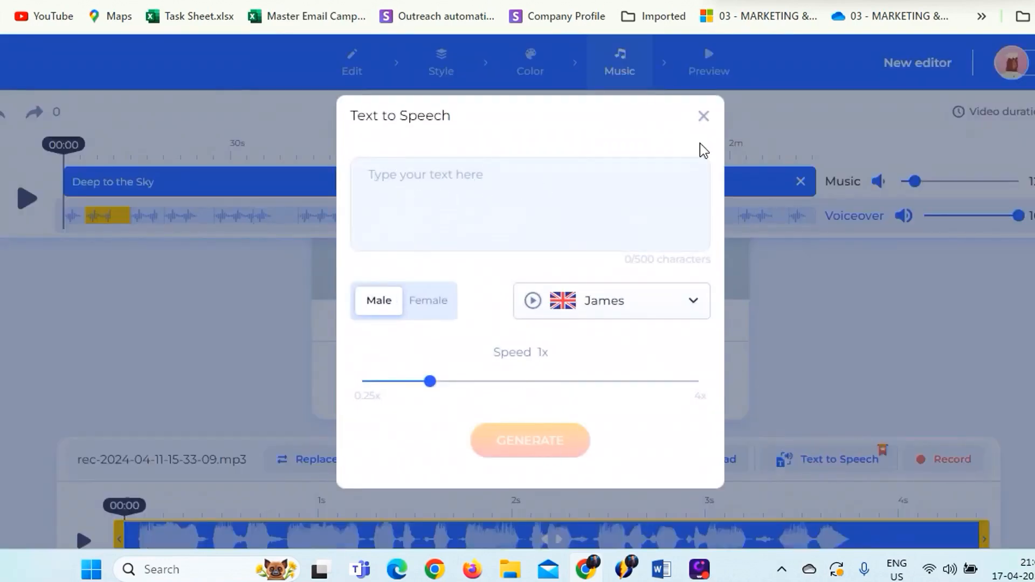
click(704, 116)
Step: Play scene 2 with its recorded voiceover to check how they fit together
scroll(514, 374, up, 2)
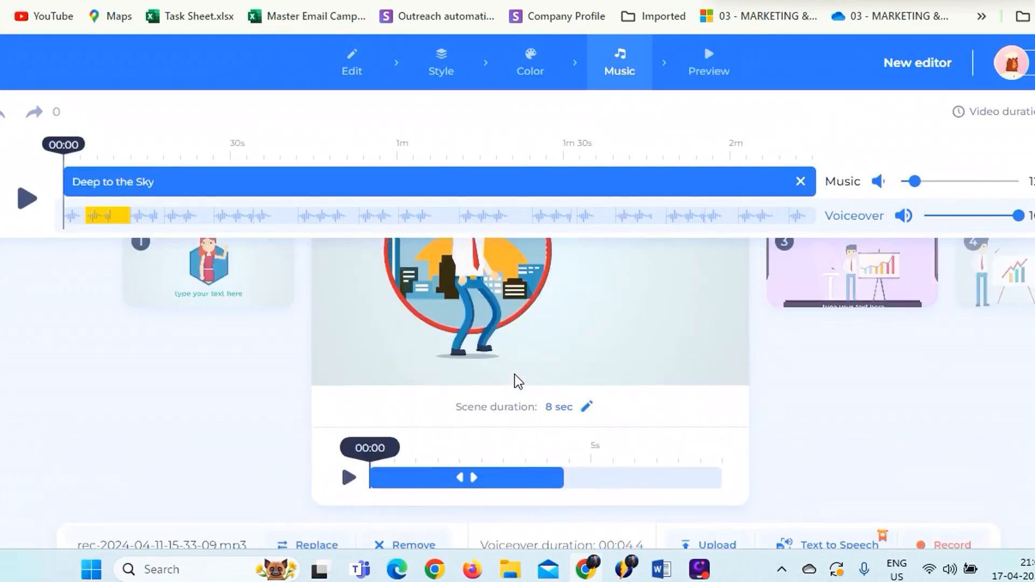
scroll(515, 374, down, 3)
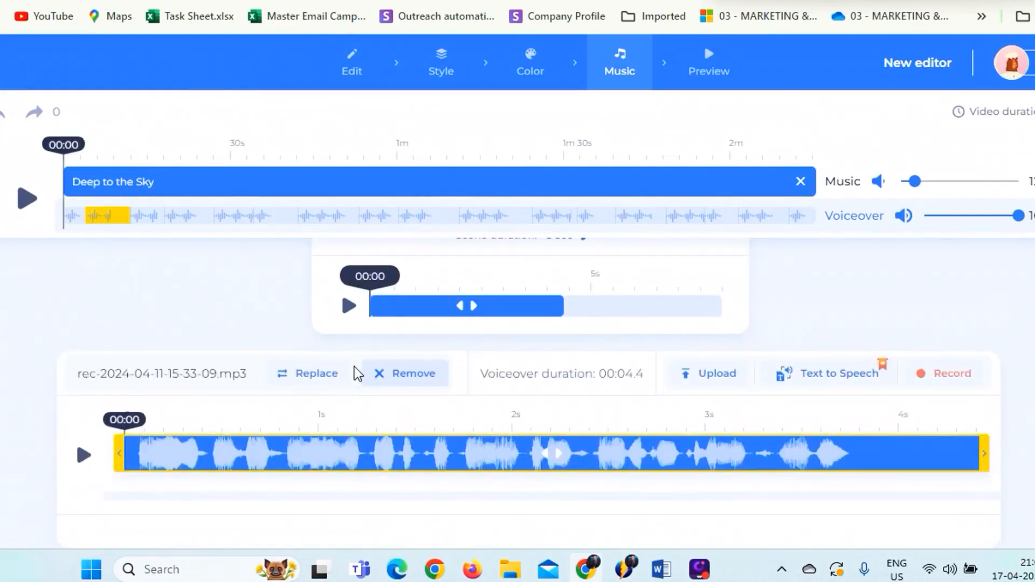
click(350, 308)
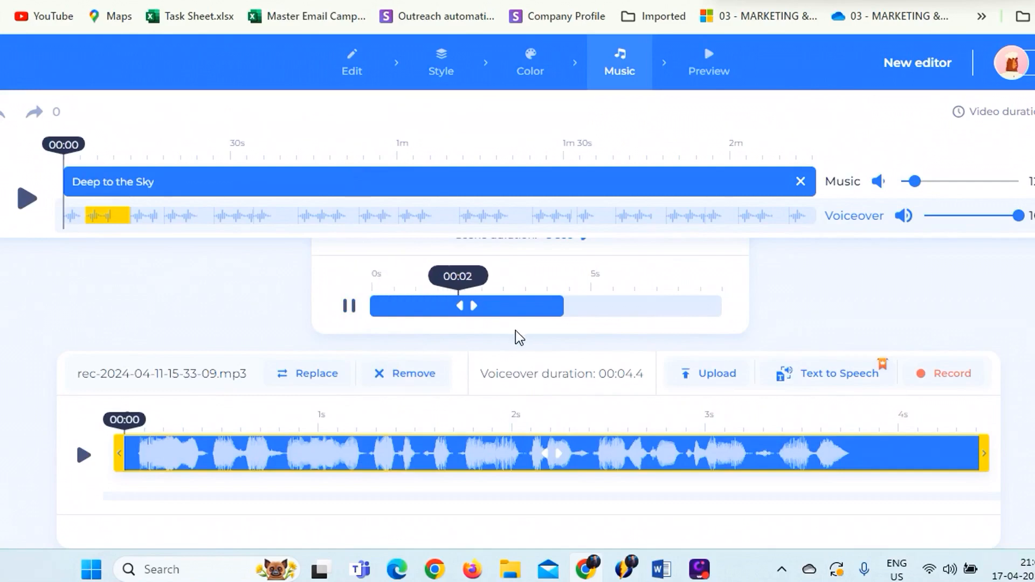
click(349, 308)
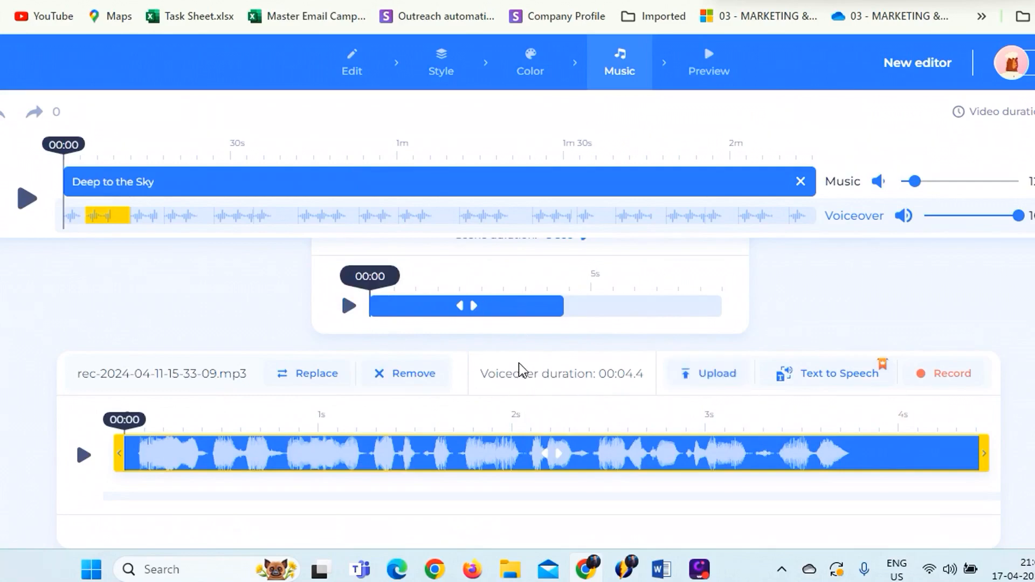
scroll(518, 367, up, 3)
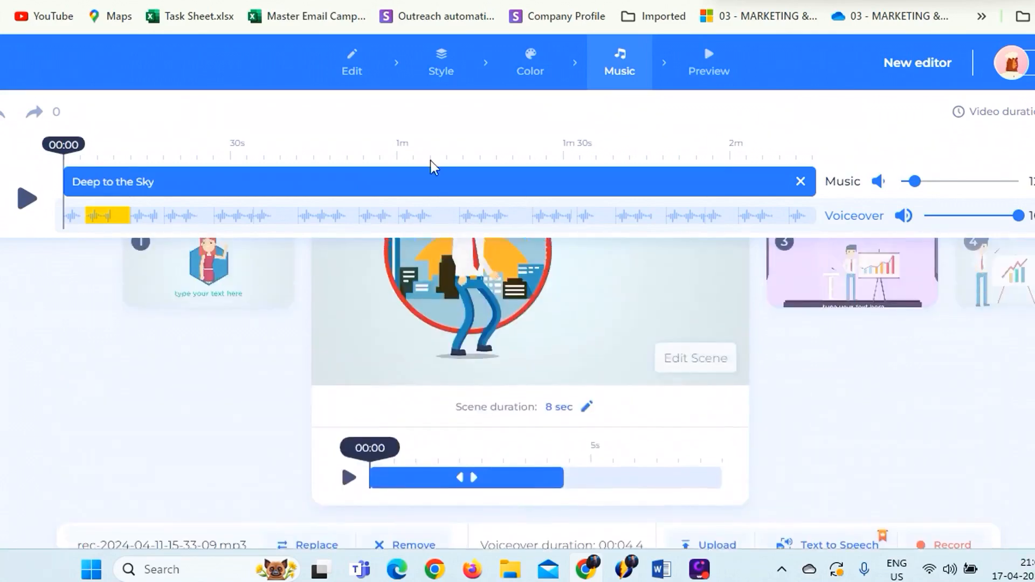
Step: Return briefly to scene editing, and export the video in HD1080 quality
click(354, 73)
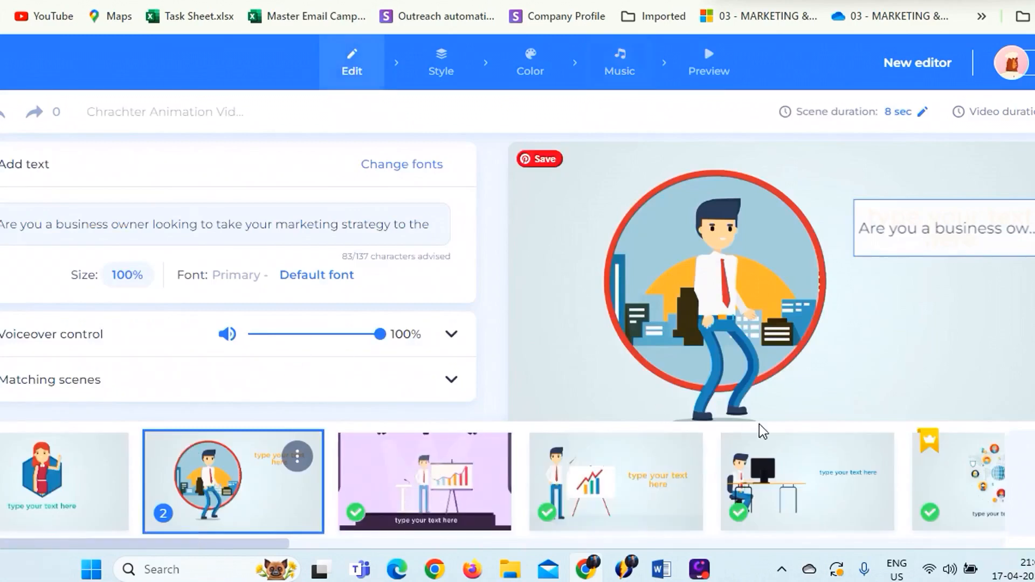
mouse_move(798, 480)
click(708, 64)
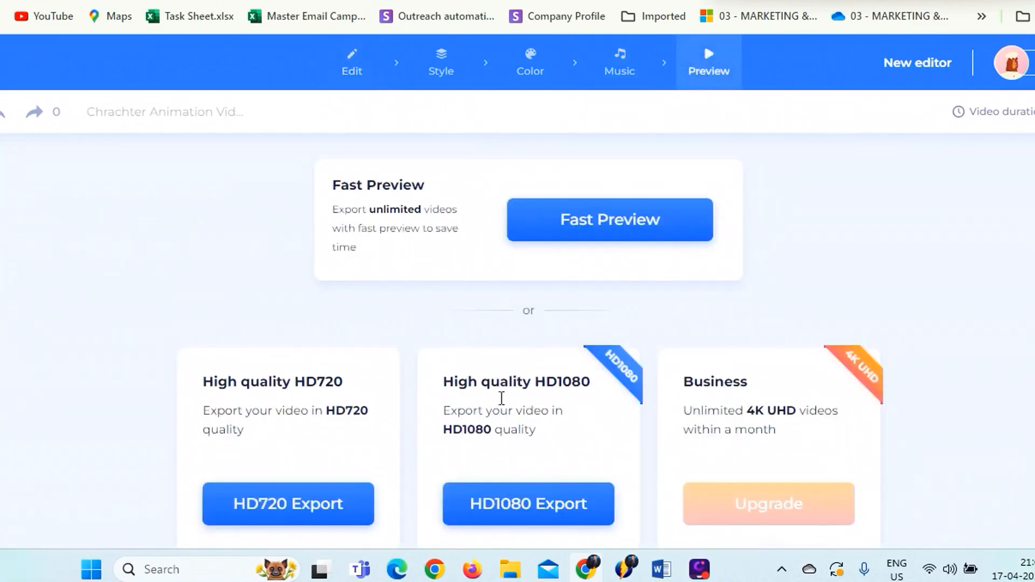
click(533, 505)
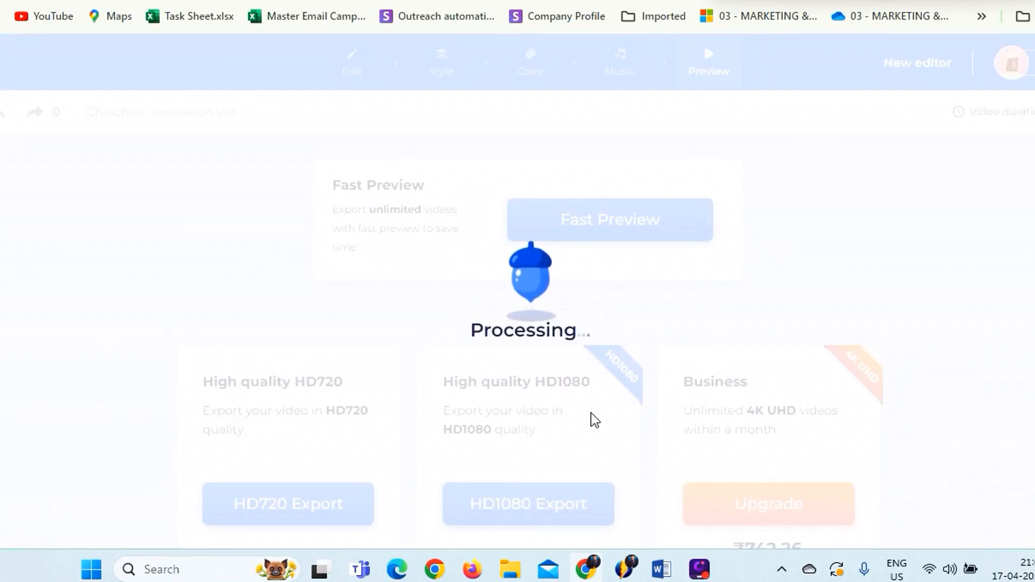